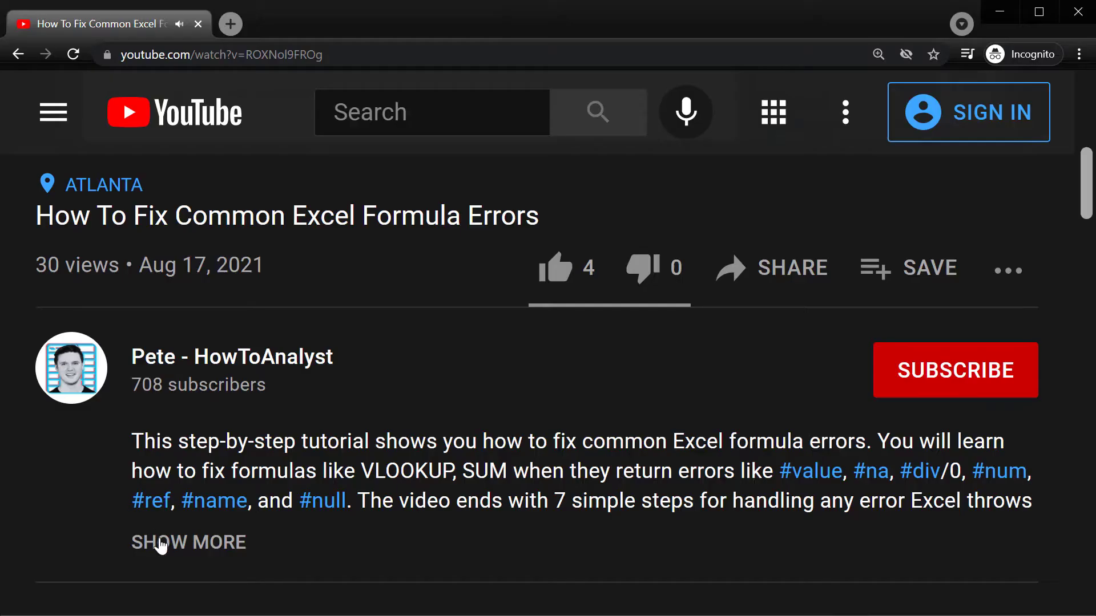
# Open the practice workbook from the link in the expanded video description
pyautogui.click(160, 543)
pyautogui.scroll(-3, 162, 541)
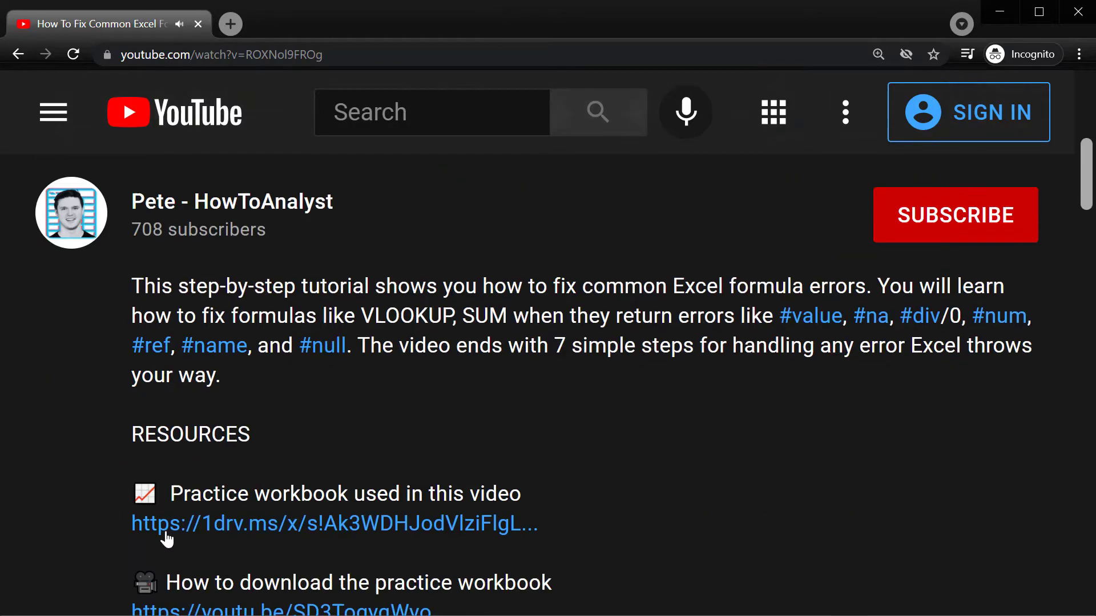
pyautogui.scroll(-2, 167, 539)
pyautogui.click(264, 420)
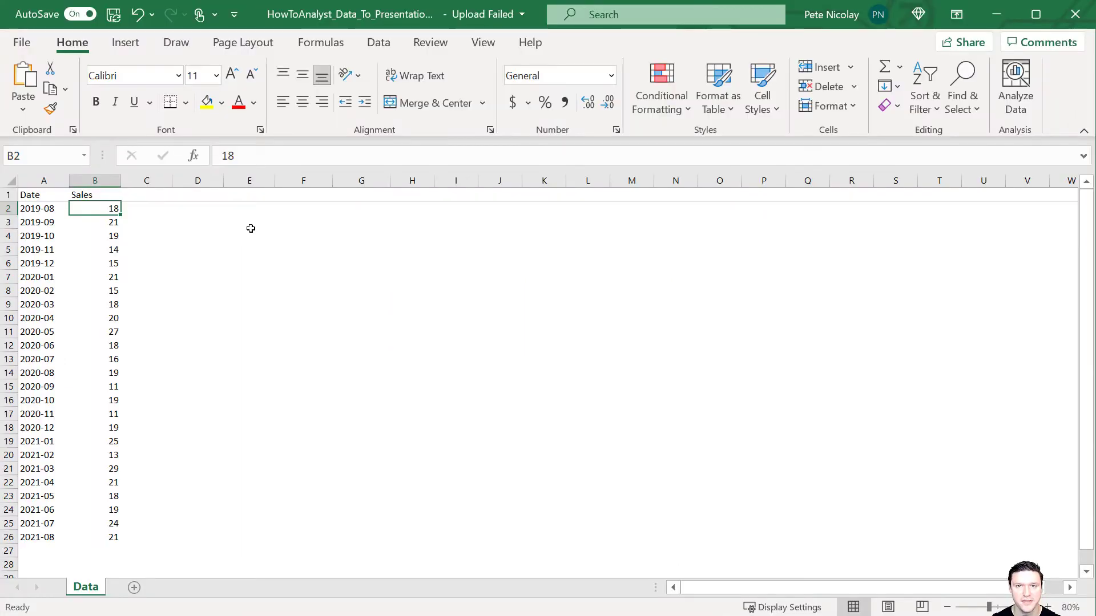
# Select the Sales values B2:B26 and apply a Green - White - Red color scale
pyautogui.hotkey('ctrl', 'z')
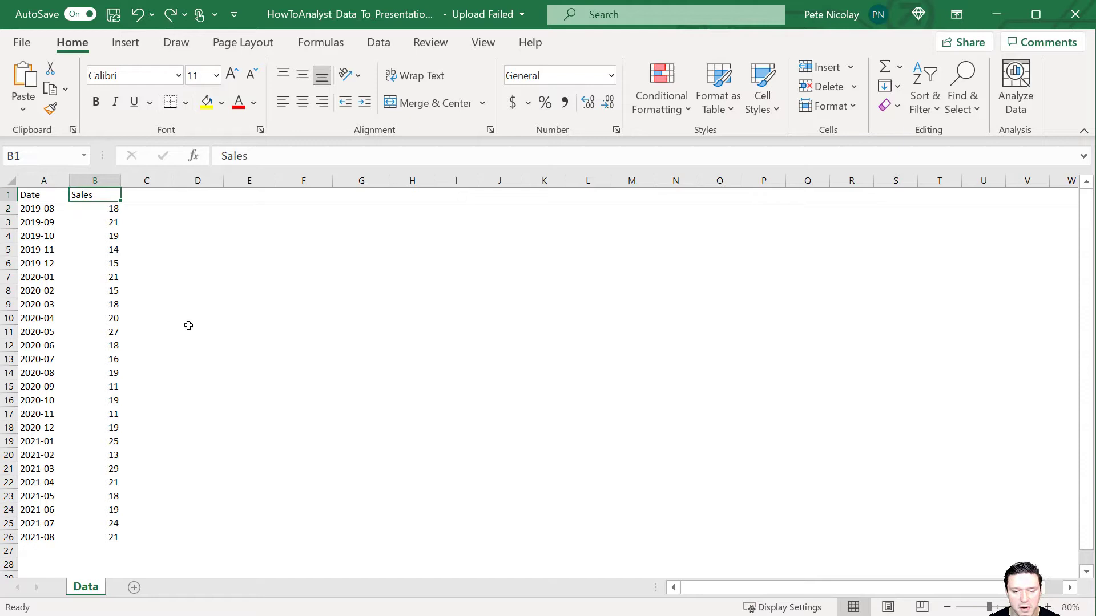
pyautogui.press('Down')
pyautogui.hotkey('ctrl', 'shift', 'Down')
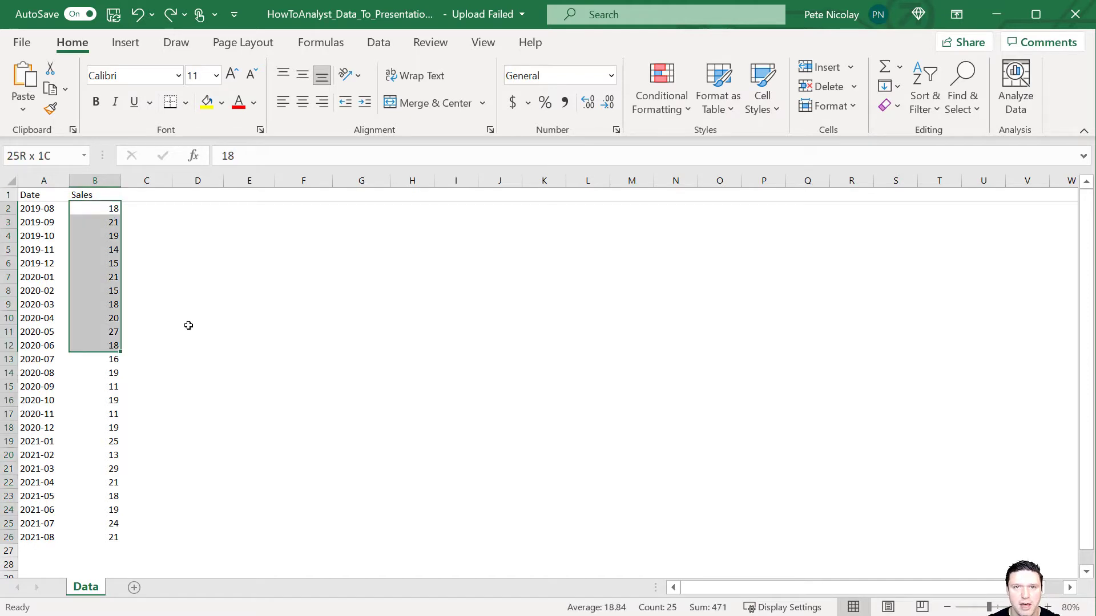
pyautogui.click(661, 94)
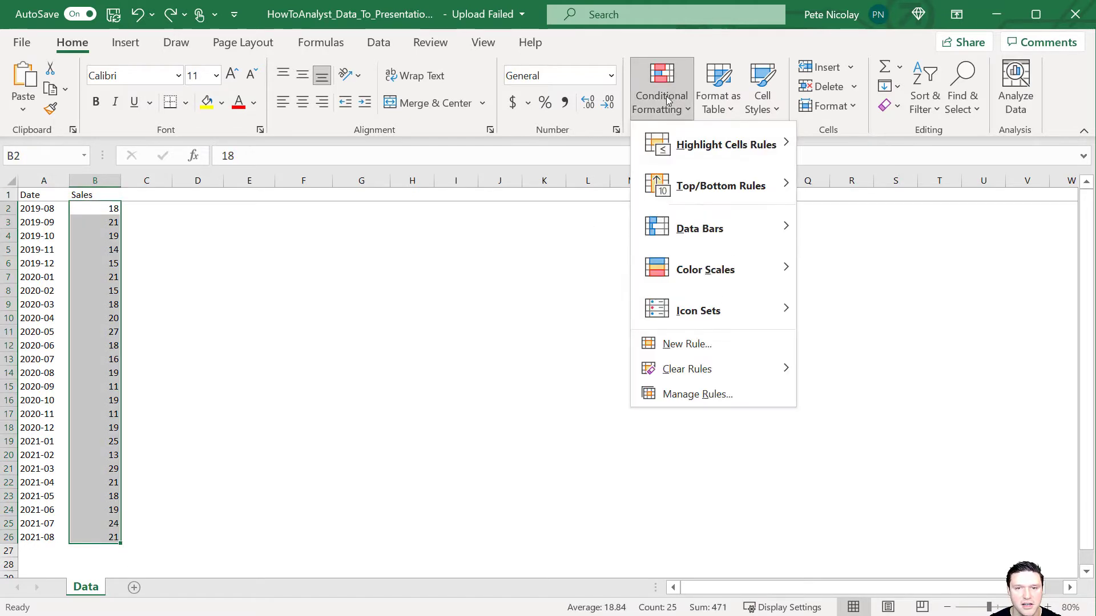
pyautogui.moveTo(755, 265)
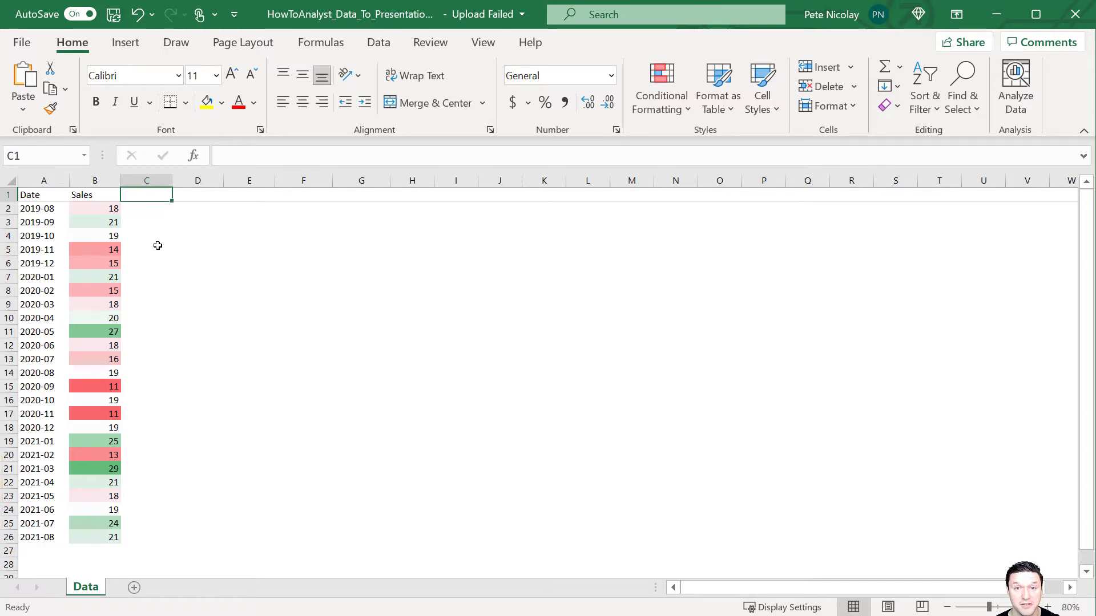
# Label column C 'YTD' and total B7:B14 in C14 with =SUM(B7:B14), giving 154
pyautogui.write('YTD')
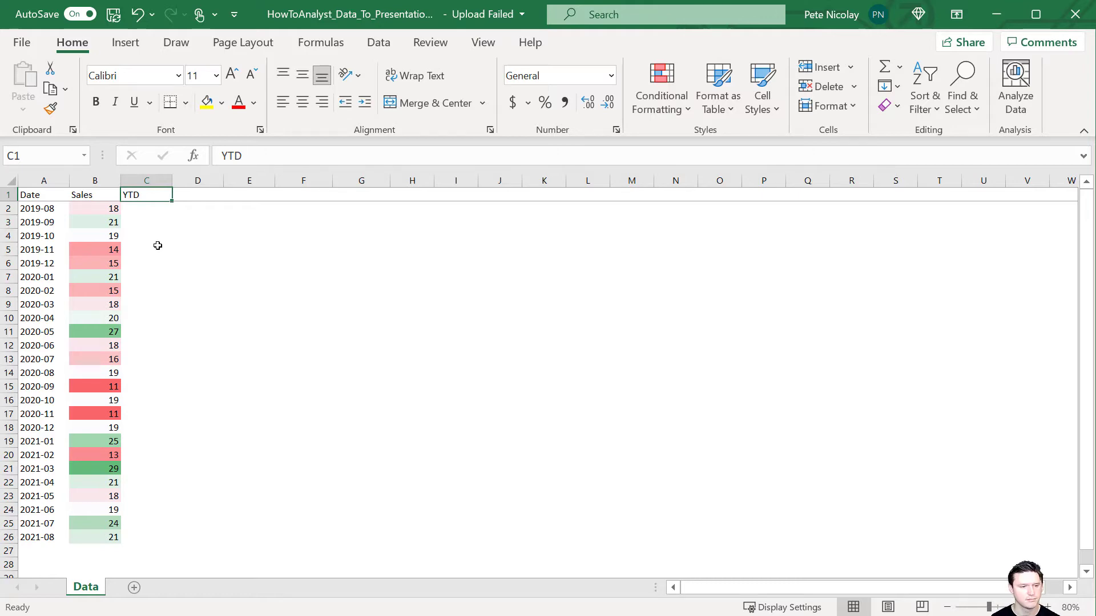
pyautogui.click(146, 372)
pyautogui.write('+')
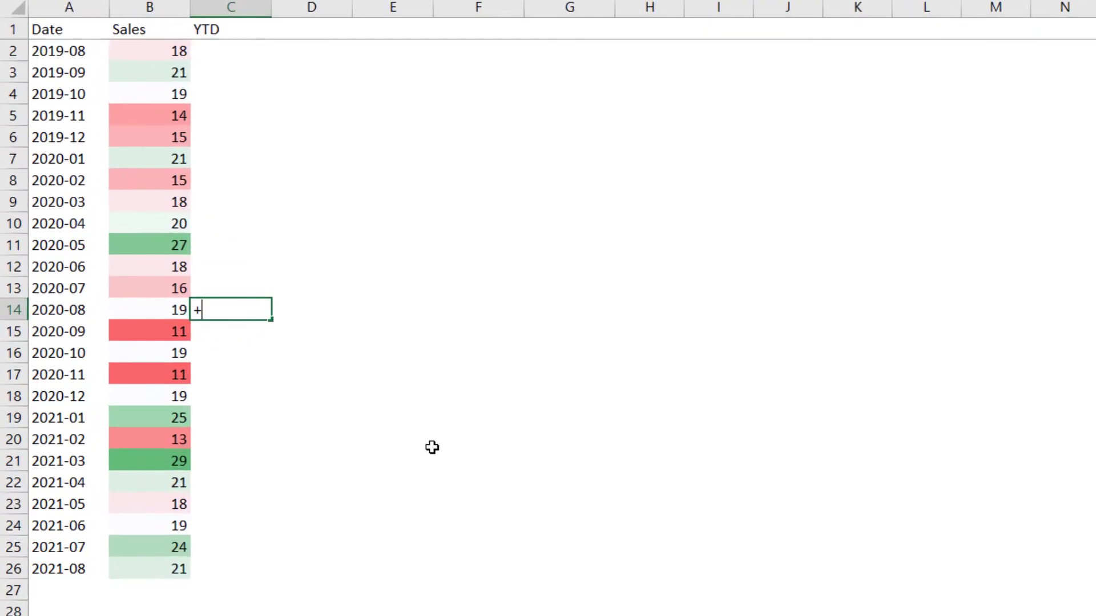
pyautogui.write('sum')
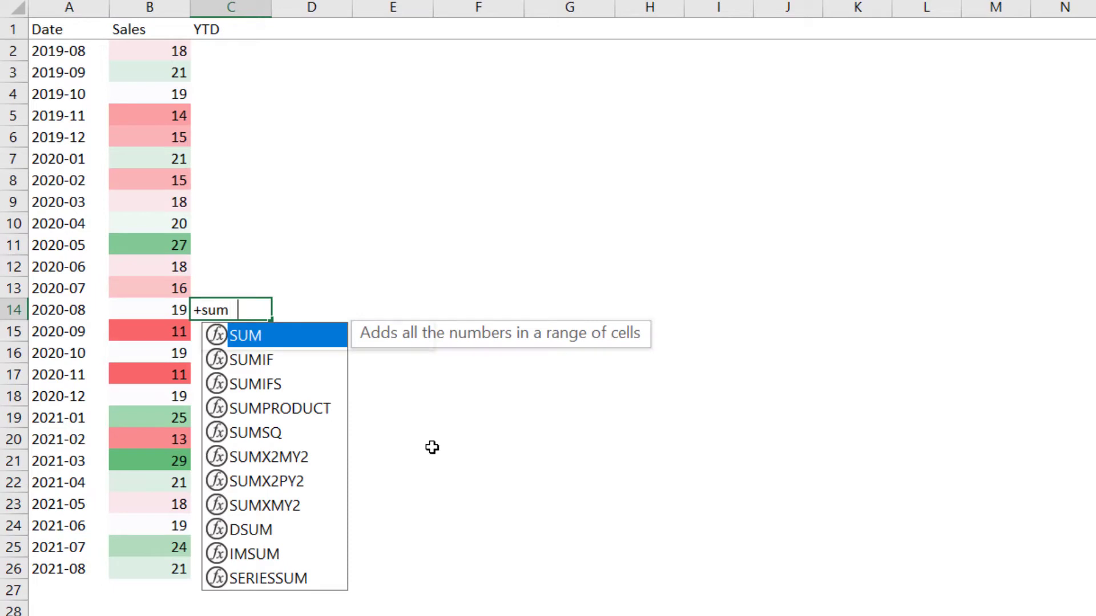
pyautogui.press('Tab')
pyautogui.press('Left')
pyautogui.hotkey('shift', 'Up')
pyautogui.hotkey('shift', 'Up')
pyautogui.hotkey('shift', 'Up')
pyautogui.hotkey('shift', 'Up')
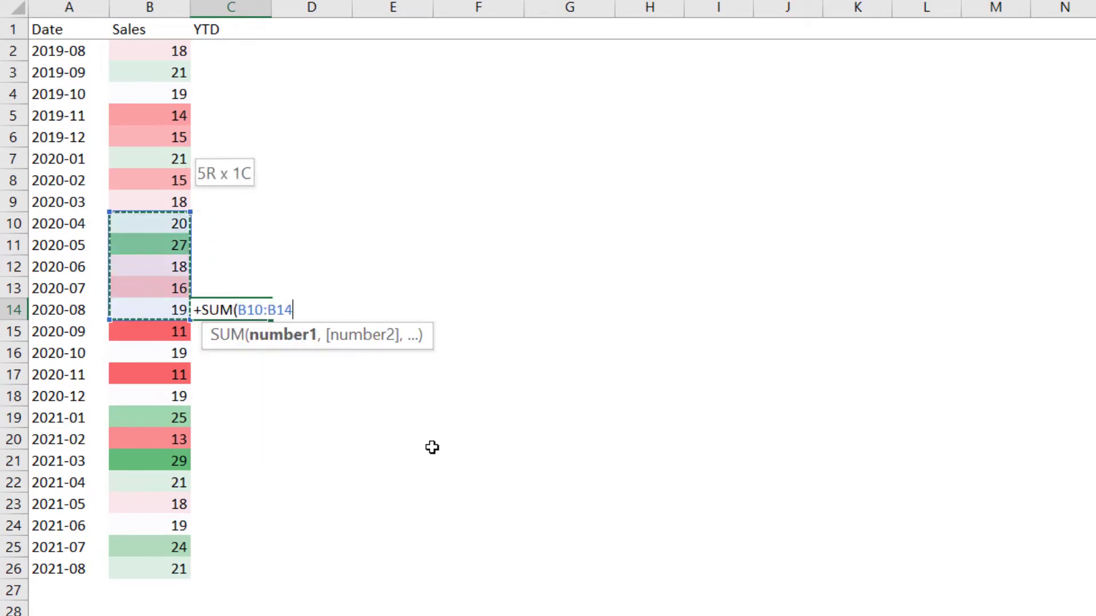
pyautogui.hotkey('shift', 'Up')
pyautogui.hotkey('shift', 'Up')
pyautogui.hotkey('shift', 'Up')
pyautogui.write(')')
pyautogui.press('Return')
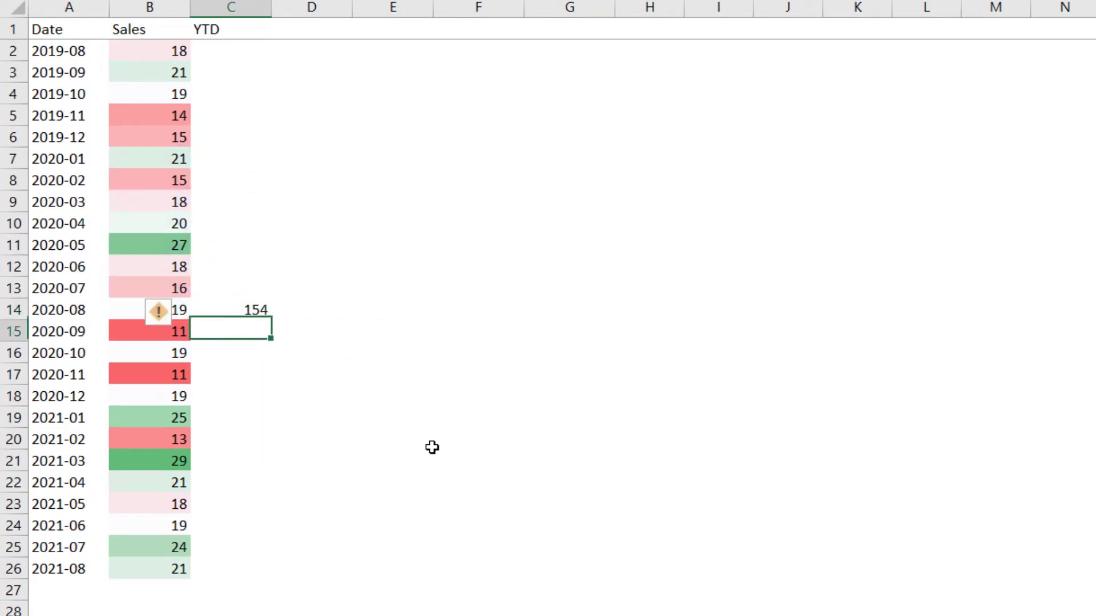
# Copy the C14 sum formula into C26 for the second YTD total of 170
pyautogui.press('Up')
pyautogui.hotkey('ctrl', 'c')
pyautogui.press('Down')
pyautogui.press('Down')
pyautogui.press('Down')
pyautogui.press('Down')
pyautogui.press('Down')
pyautogui.press('Down')
pyautogui.press('Down')
pyautogui.press('Down')
pyautogui.press('Down')
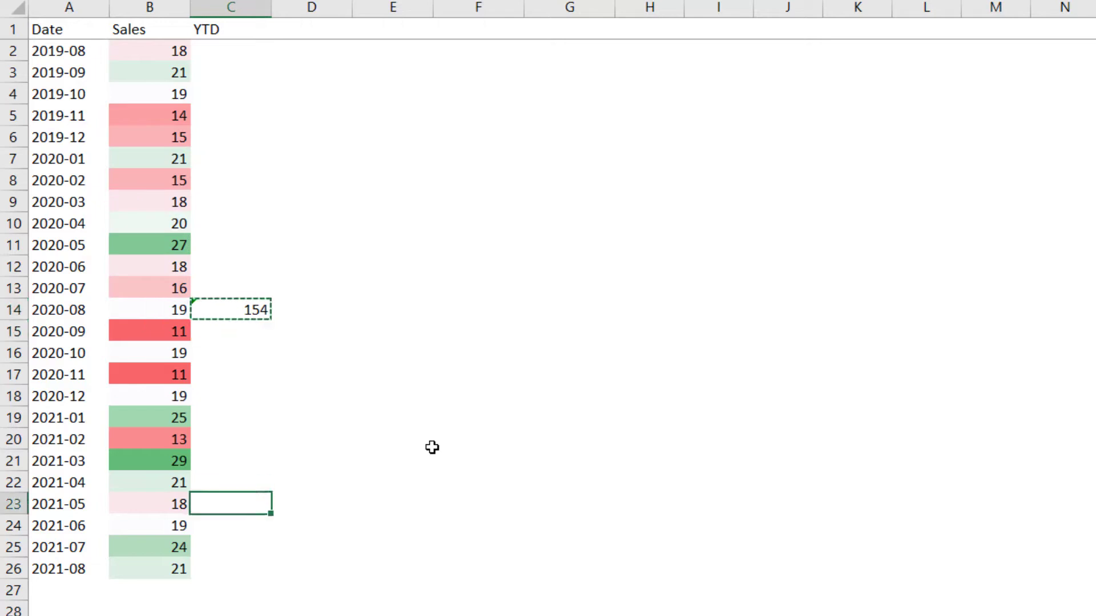
pyautogui.press('Down')
pyautogui.press('Down')
pyautogui.press('Down')
pyautogui.hotkey('ctrl', 'v')
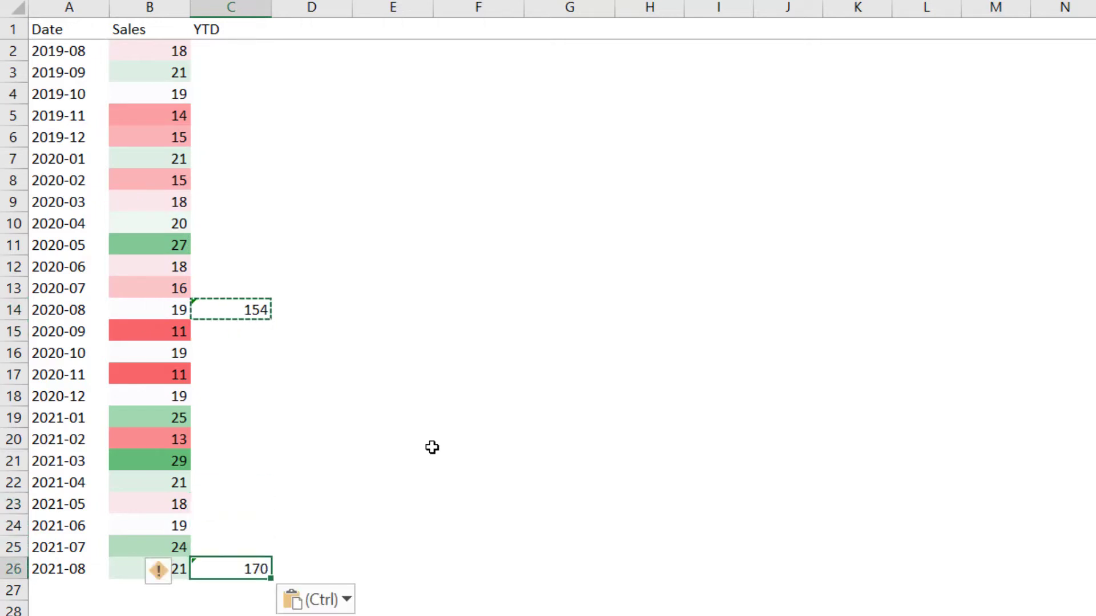
pyautogui.press('Escape')
# Enter =C26/C14-1 in D26 to show the 10% YTD growth
pyautogui.press('Right')
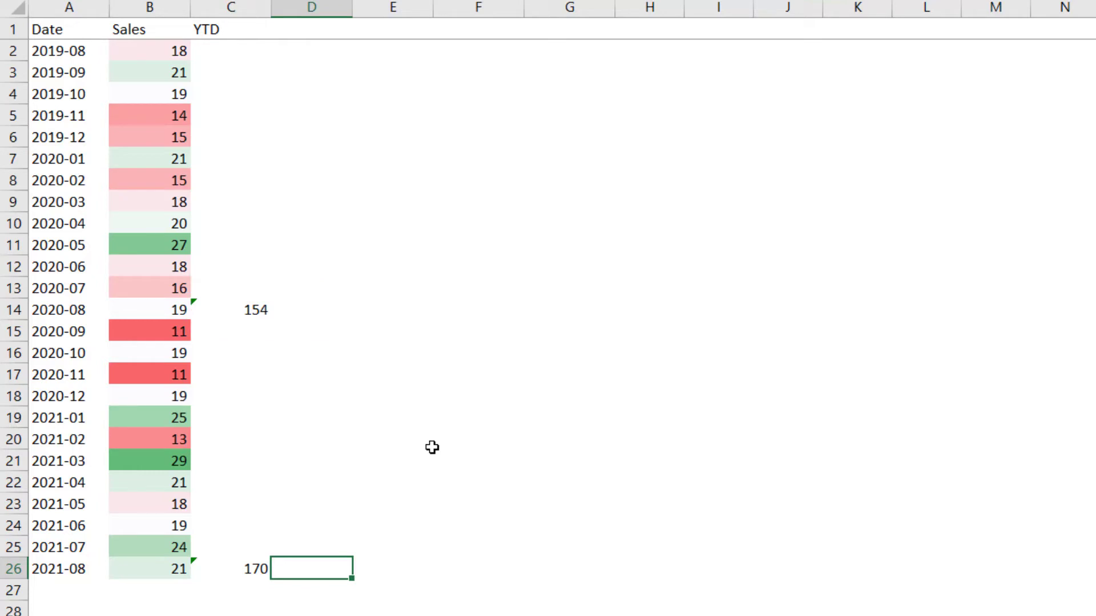
pyautogui.write('+')
pyautogui.press('Left')
pyautogui.write('/')
pyautogui.press('Up')
pyautogui.press('Up')
pyautogui.press('Up')
pyautogui.press('Up')
pyautogui.press('Up')
pyautogui.press('Up')
pyautogui.press('Up')
pyautogui.press('Up')
pyautogui.press('Up')
pyautogui.press('Up')
pyautogui.press('Up')
pyautogui.press('Up')
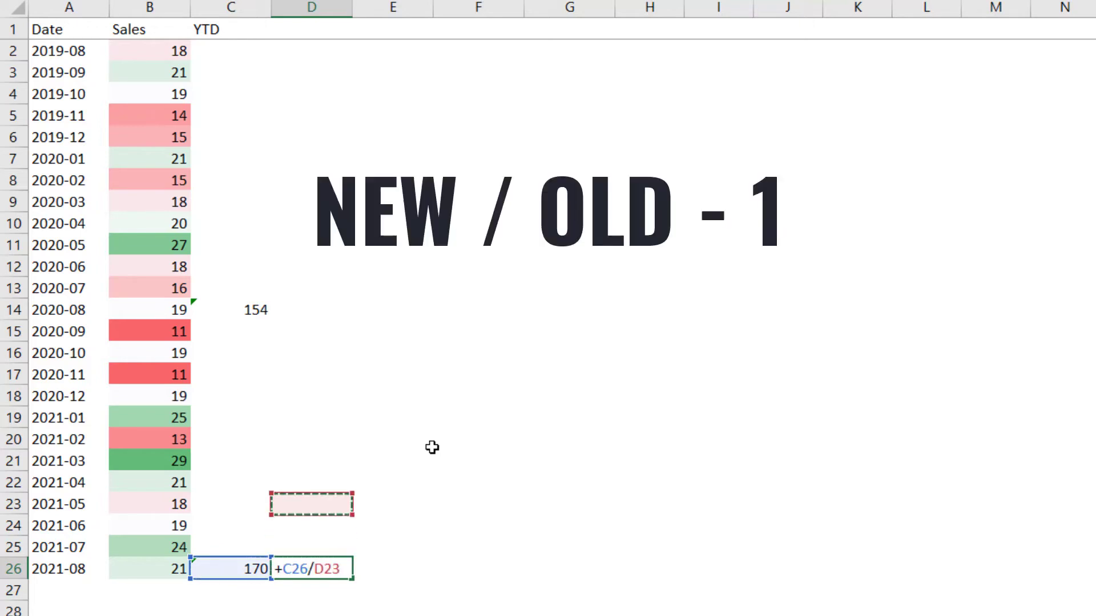
pyautogui.press('Left')
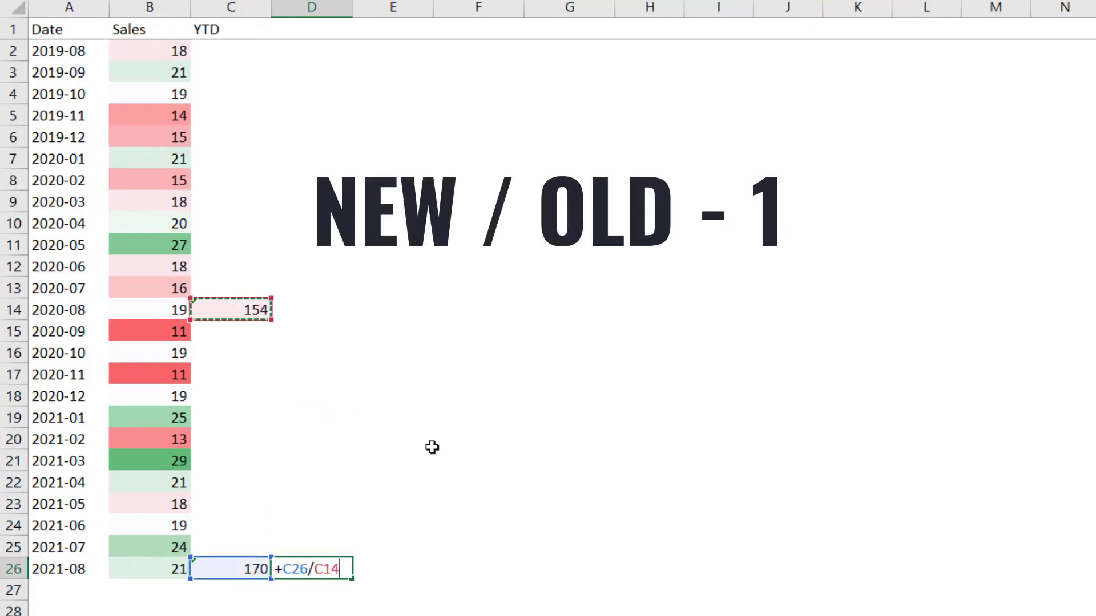
pyautogui.write('-1')
pyautogui.press('Return')
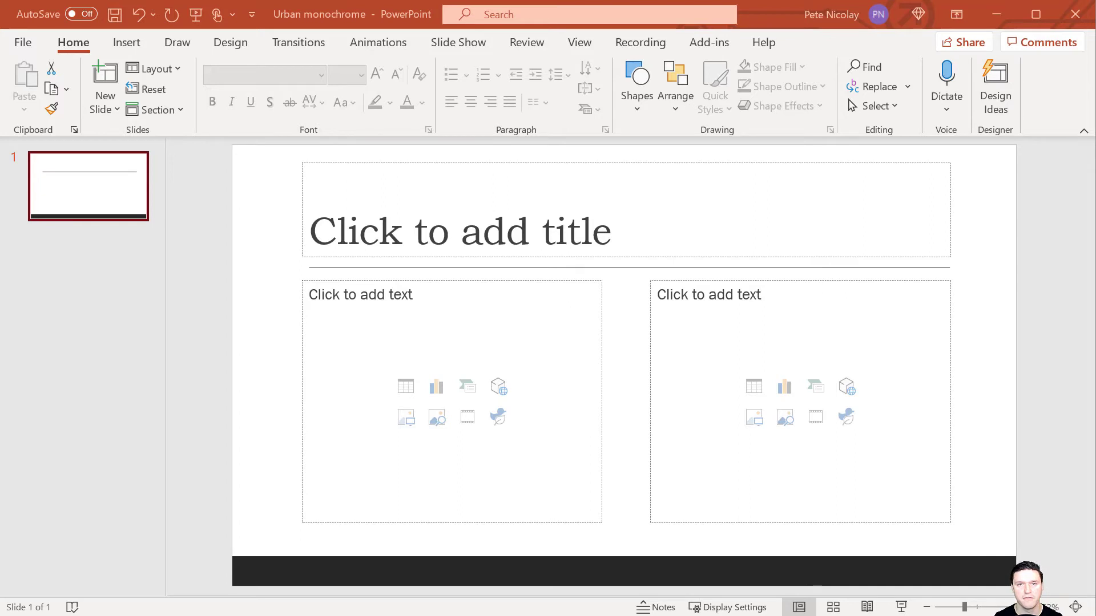
# Enter 'The advertising campaign increased sales 10% YoY' as the slide title
pyautogui.click(440, 223)
pyautogui.write('The advertising cam')
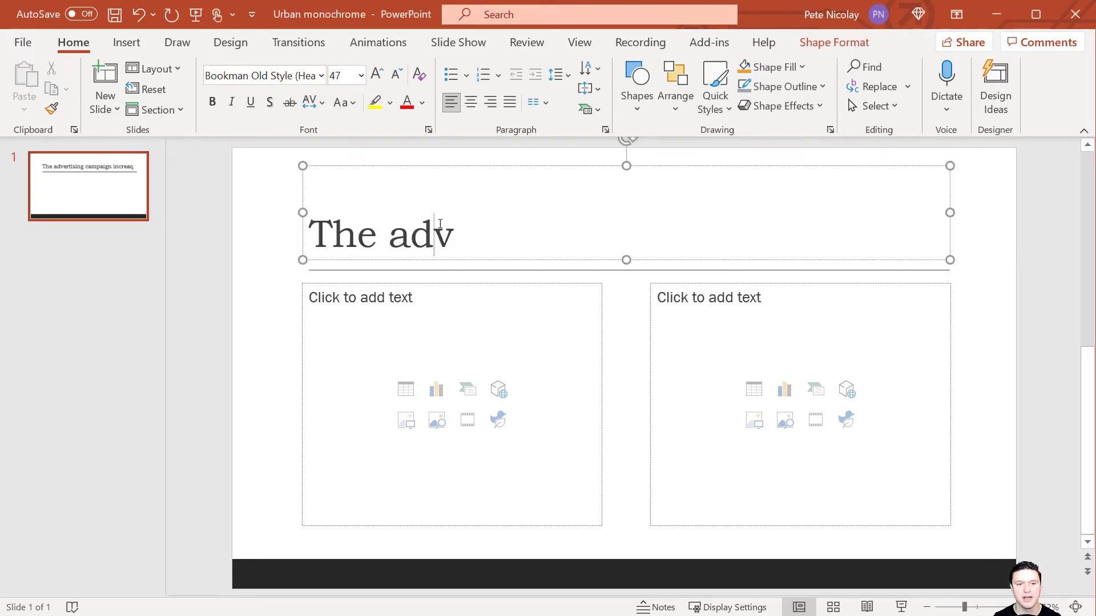
pyautogui.write('paign incre')
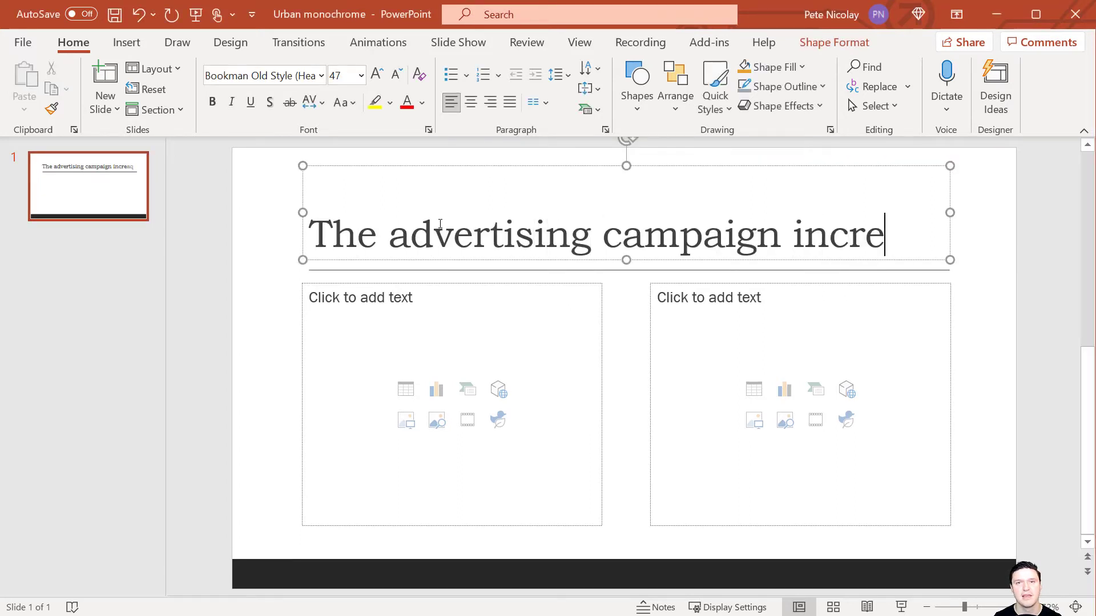
pyautogui.write('ased sales 10')
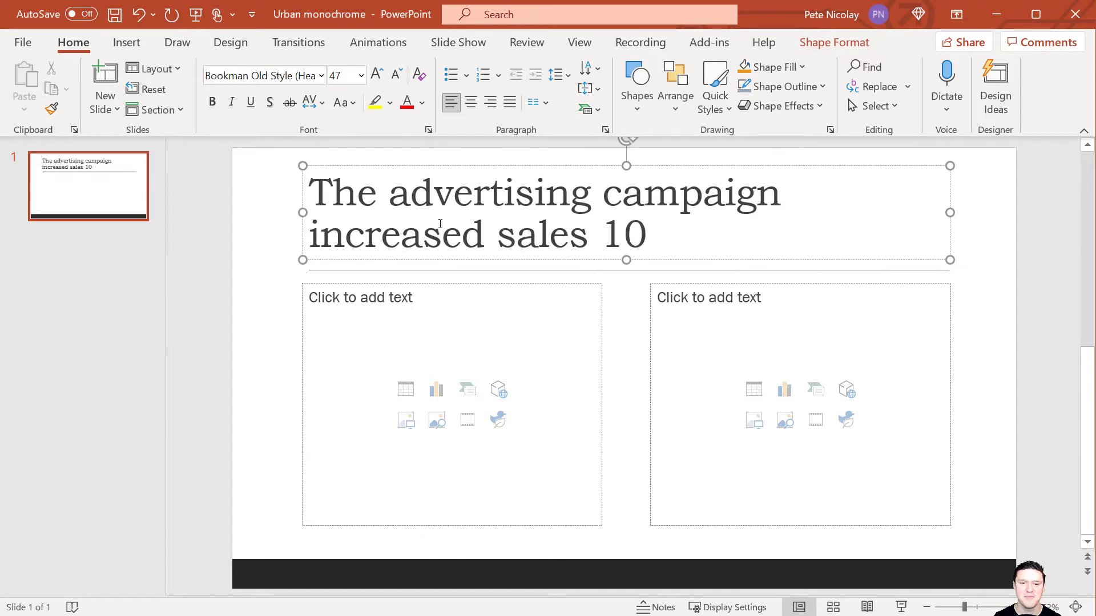
pyautogui.write('% YoY')
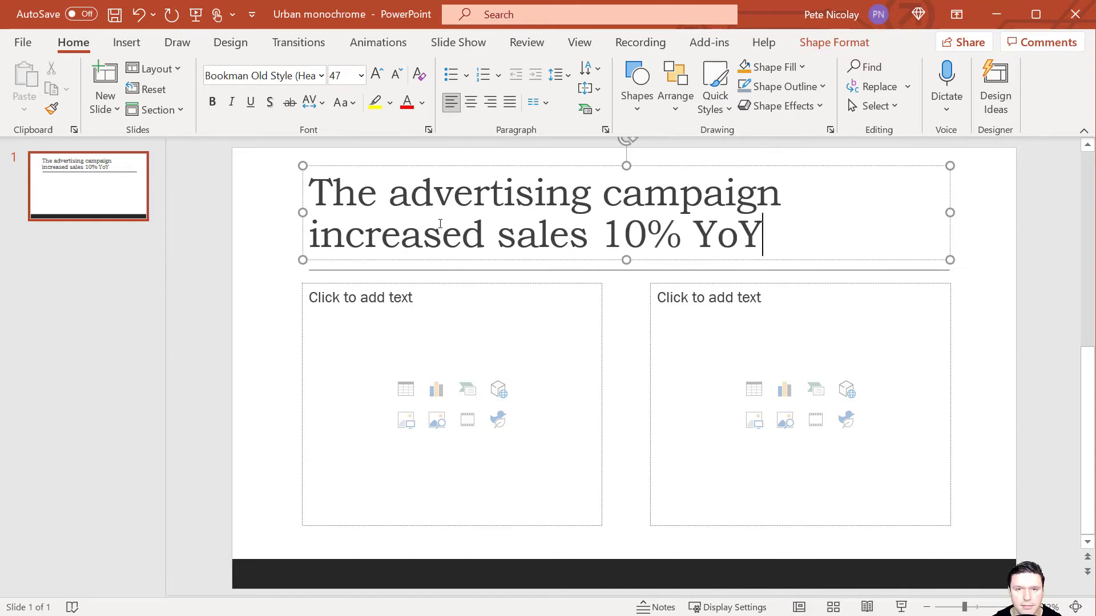
pyautogui.press('Escape')
pyautogui.press('Escape')
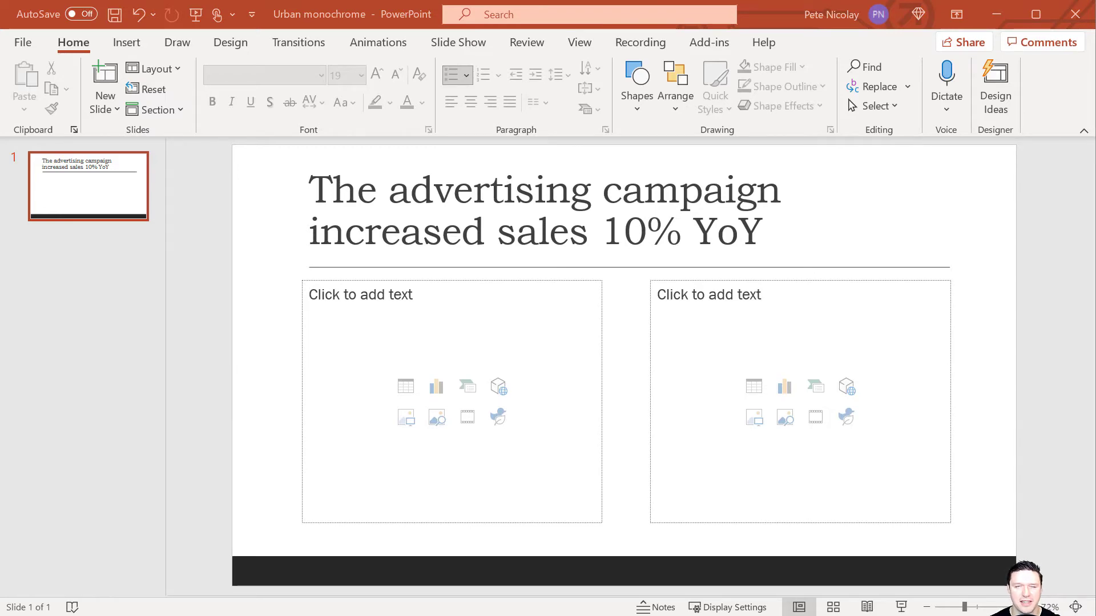
# Insert a 2-D line chart of the dates and sales from 2020-01 to 2021-08
pyautogui.hotkey('alt', 'Tab')
pyautogui.moveTo(39, 277); pyautogui.dragTo(96, 537)
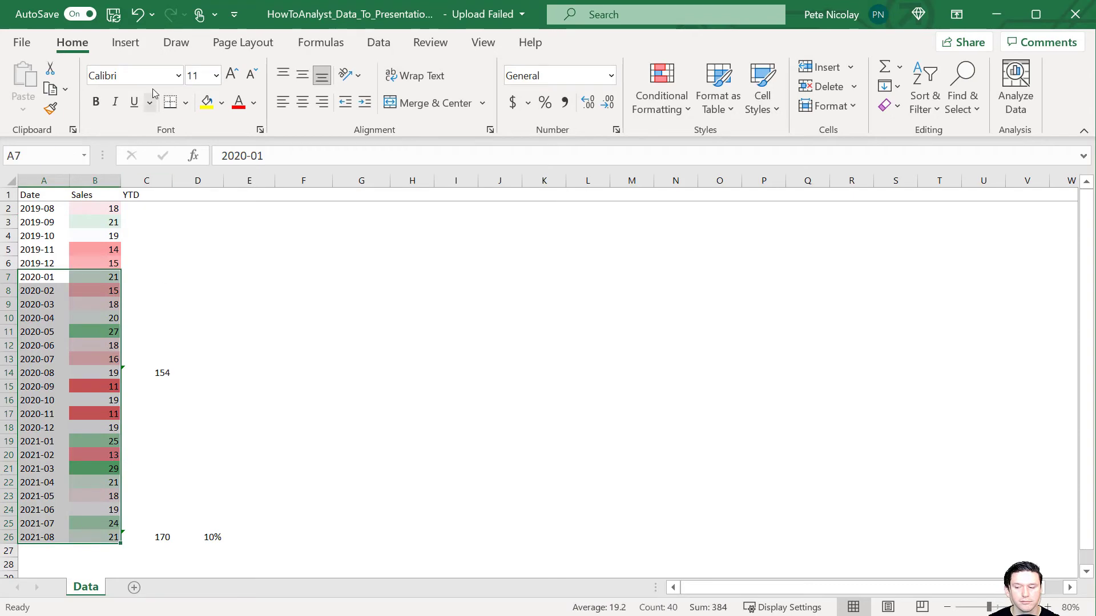
pyautogui.click(125, 42)
pyautogui.click(456, 89)
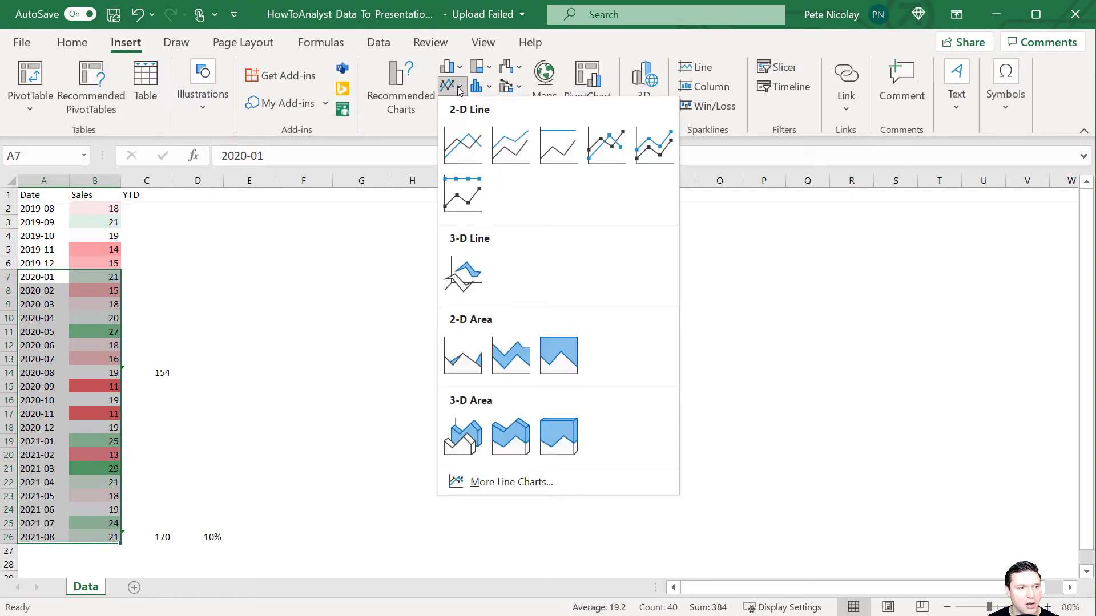
pyautogui.click(472, 147)
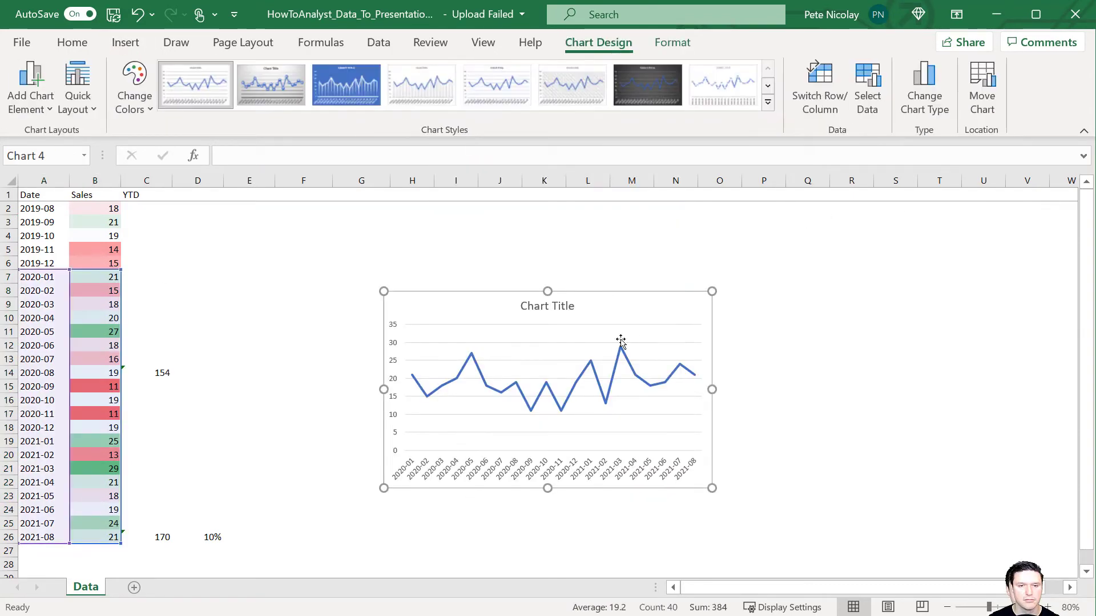
# Move the chart beside the data and add a trendline to the sales line
pyautogui.moveTo(668, 311); pyautogui.dragTo(532, 252)
pyautogui.click(633, 263)
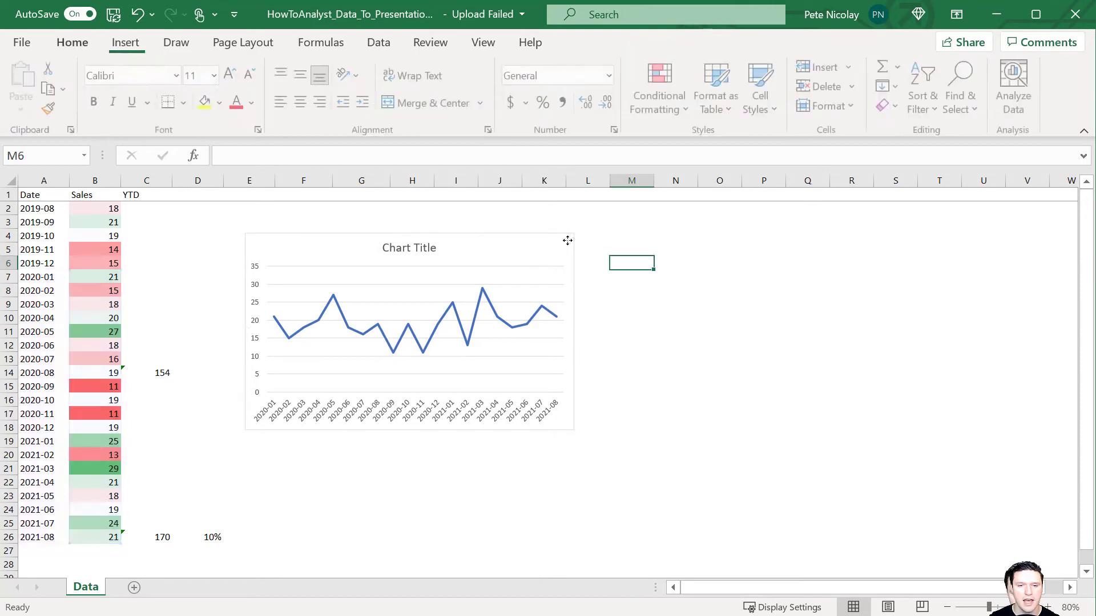
pyautogui.click(568, 248)
pyautogui.click(597, 245)
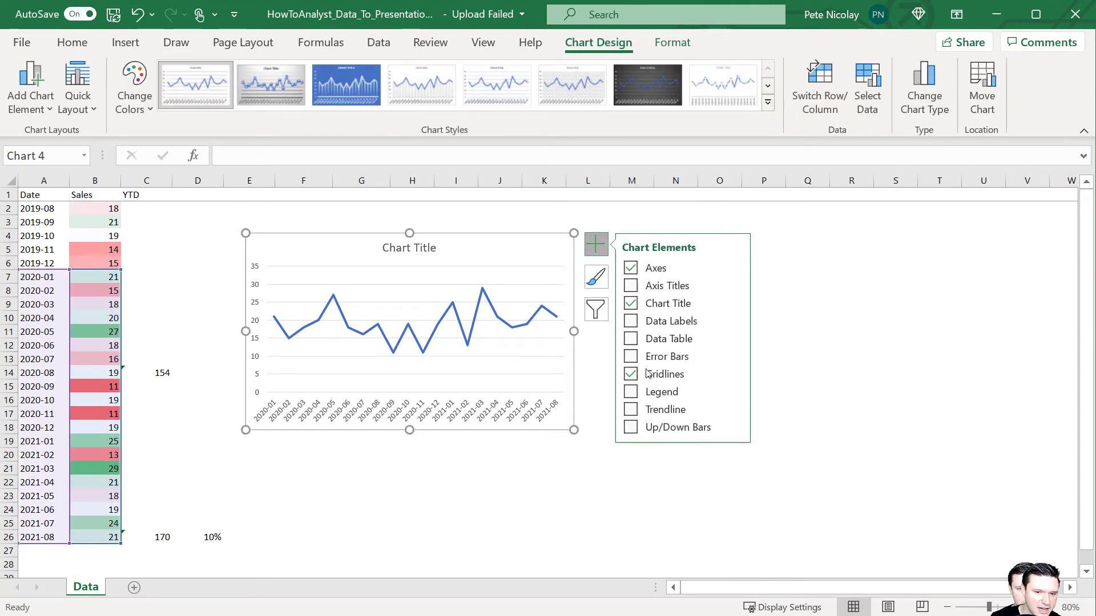
pyautogui.click(629, 409)
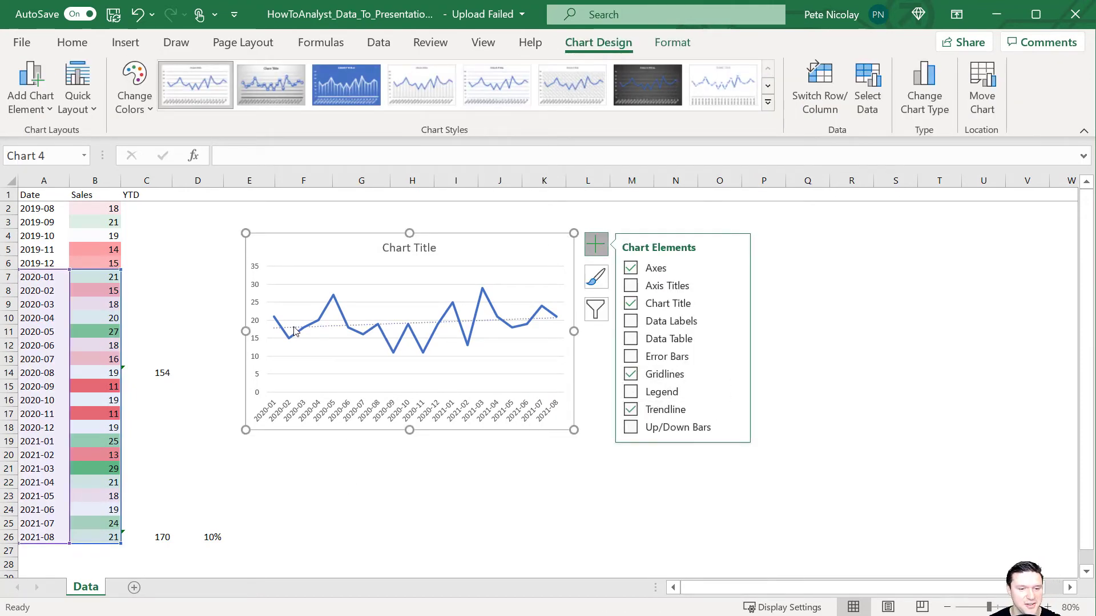
pyautogui.click(400, 459)
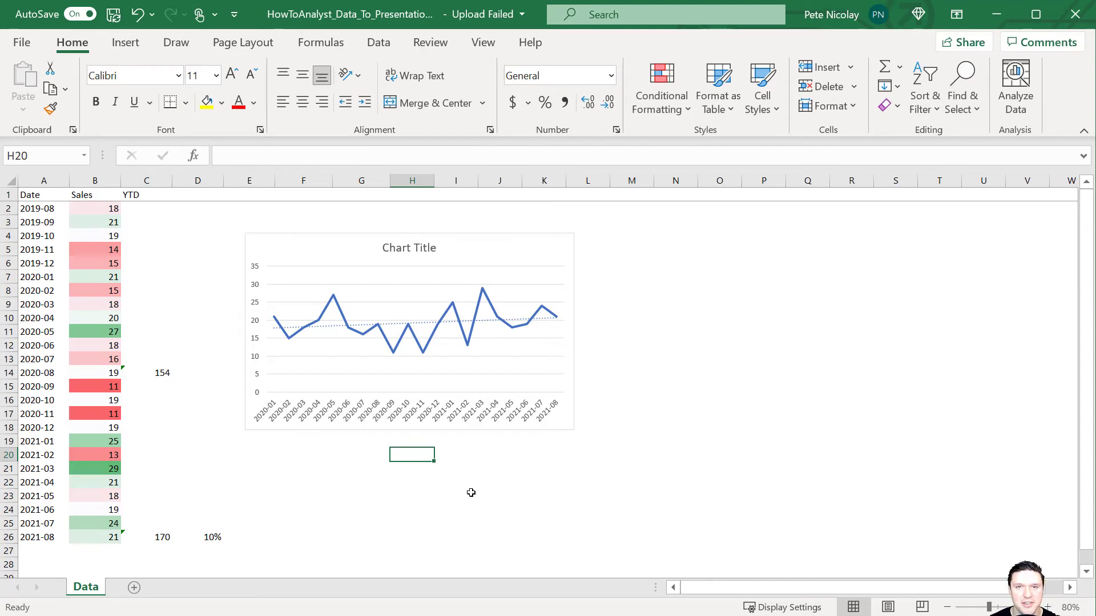
# Put the sales chart in the slide's left placeholder and retitle it 'Monthly coffee sales'
pyautogui.click(332, 252)
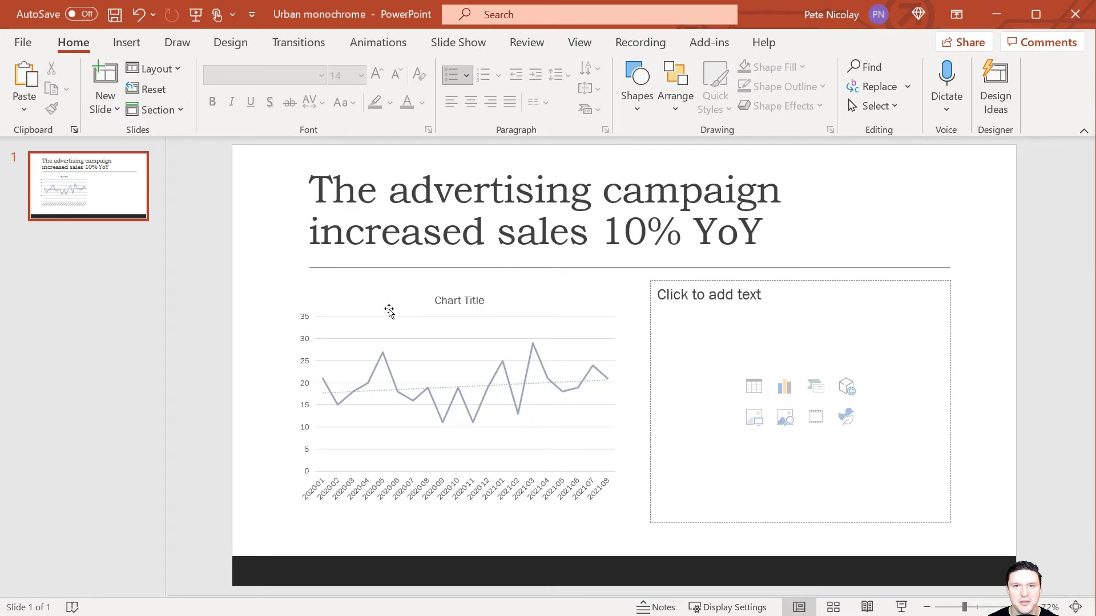
pyautogui.doubleClick(456, 300)
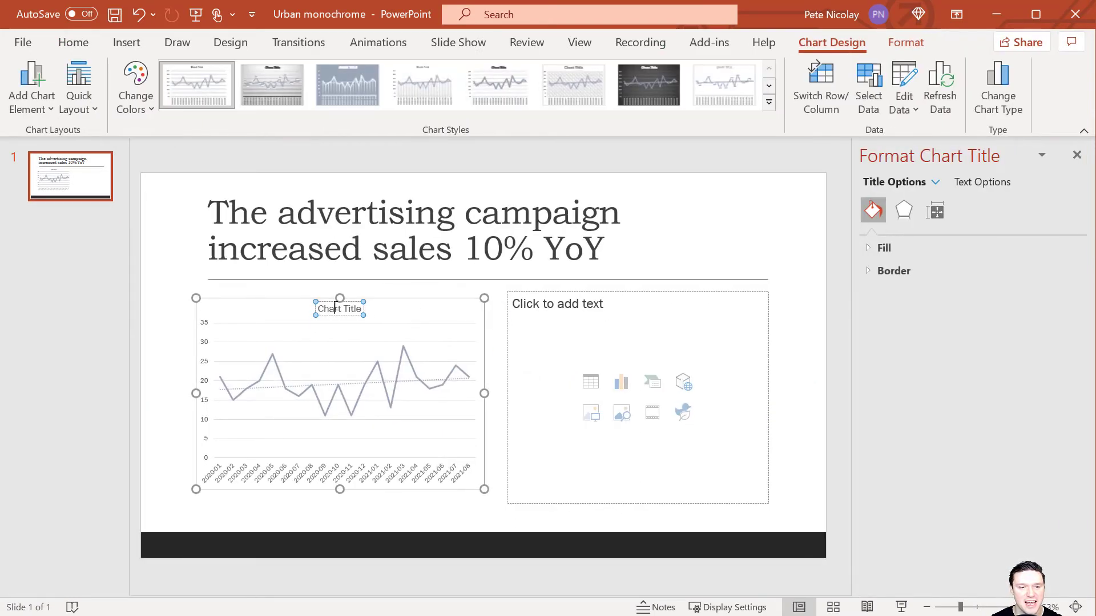
pyautogui.doubleClick(336, 308)
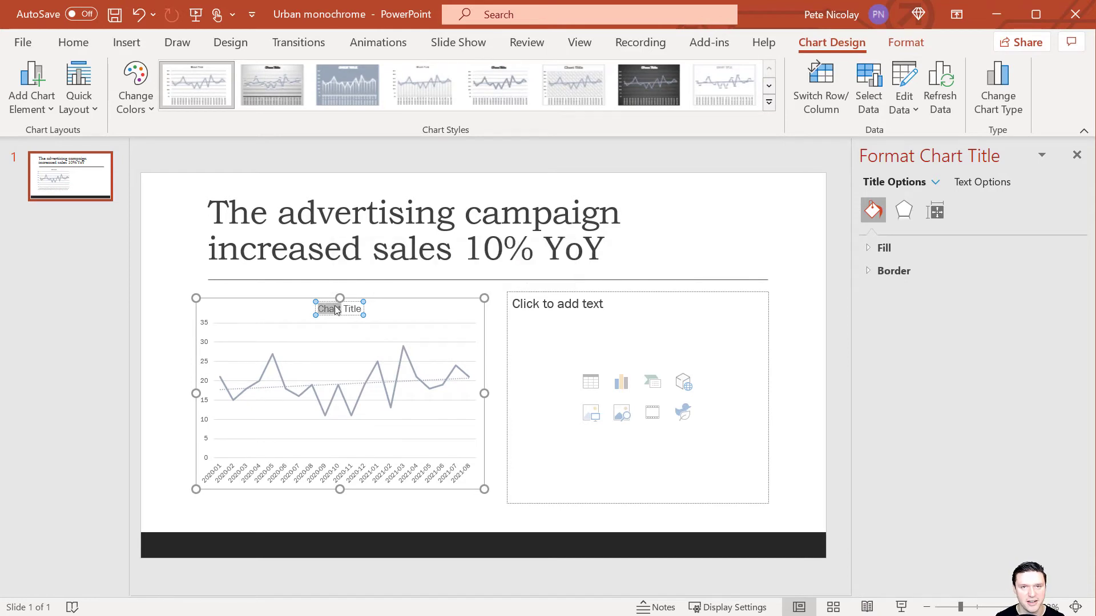
pyautogui.tripleClick(336, 309)
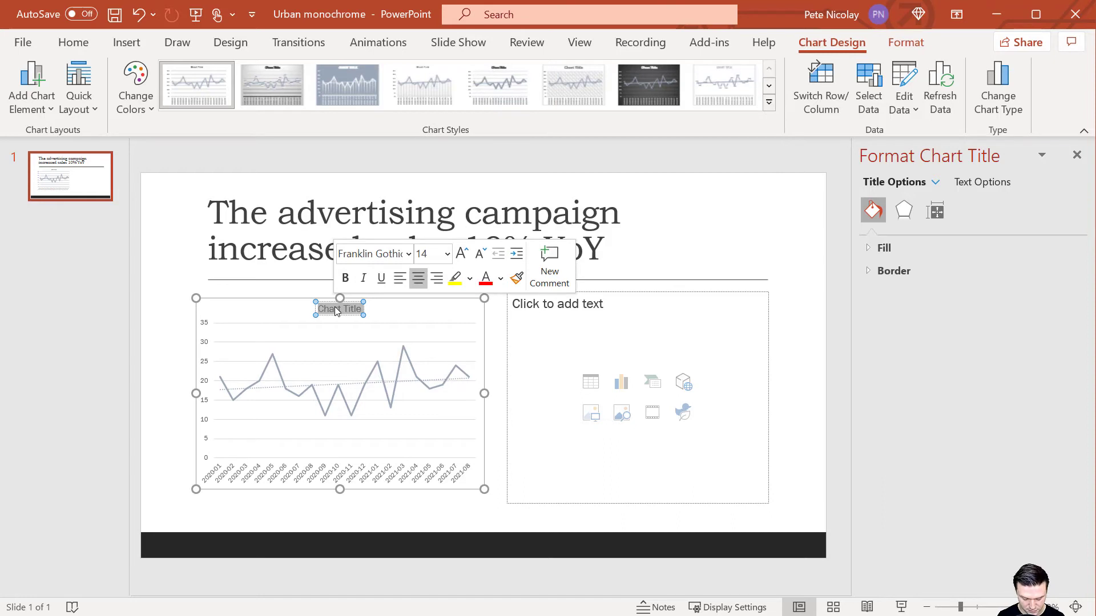
pyautogui.write('Month')
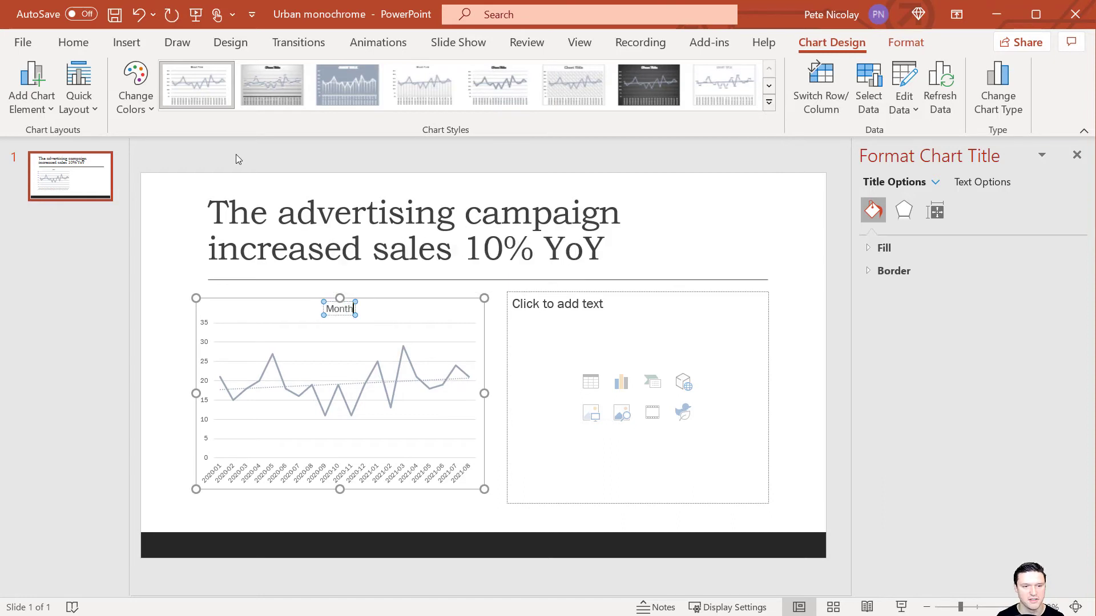
pyautogui.write('ly coffee sales')
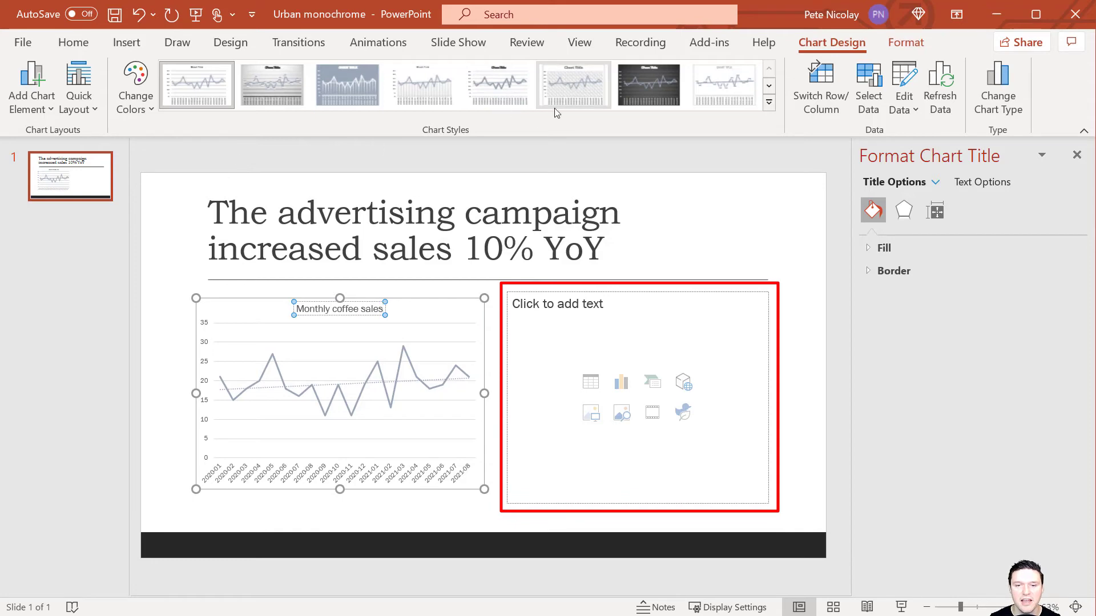
# Deselect the chart, close the Format pane, and leave the right placeholder empty
pyautogui.click(535, 148)
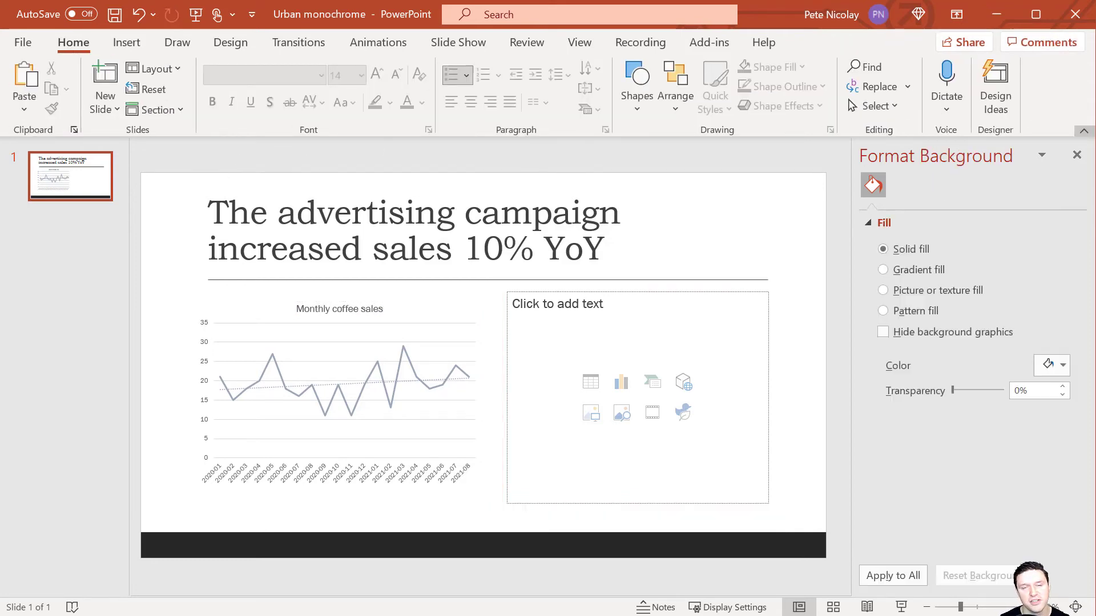
pyautogui.click(1077, 155)
pyautogui.click(707, 318)
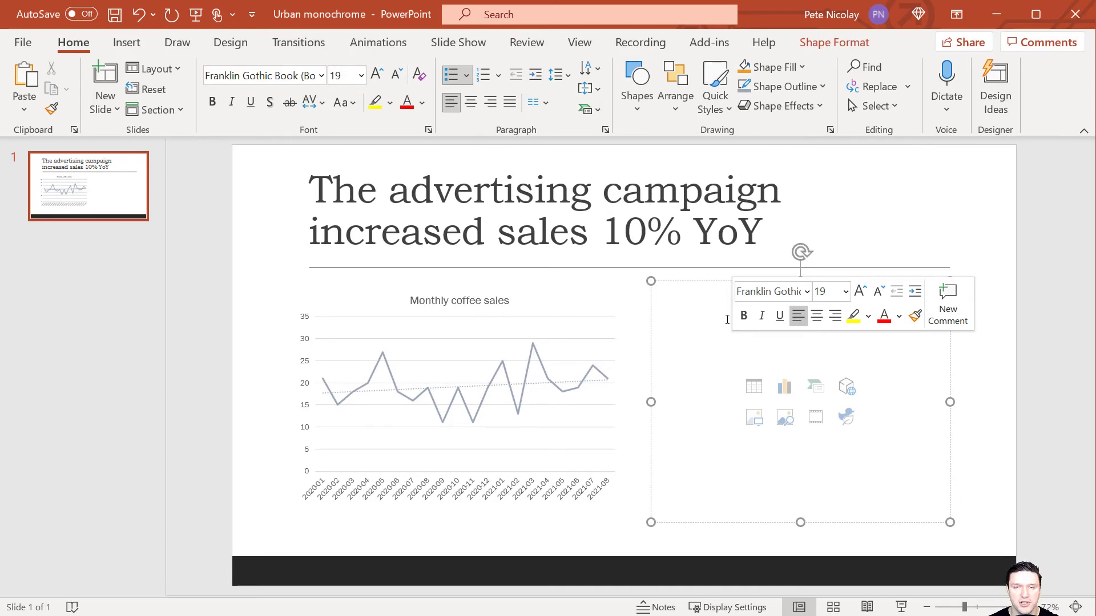
pyautogui.click(223, 262)
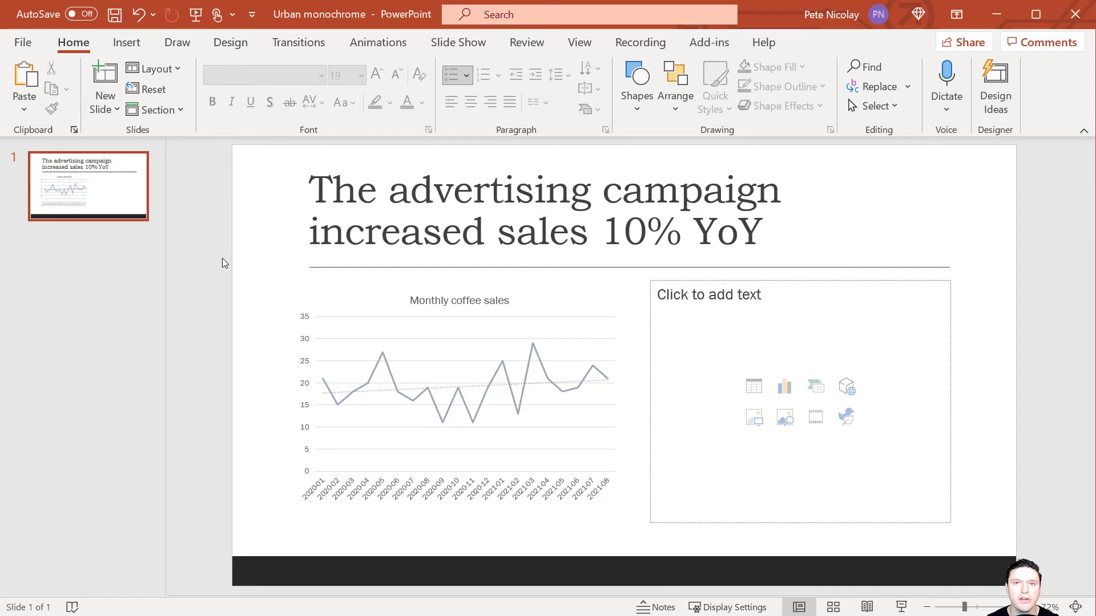